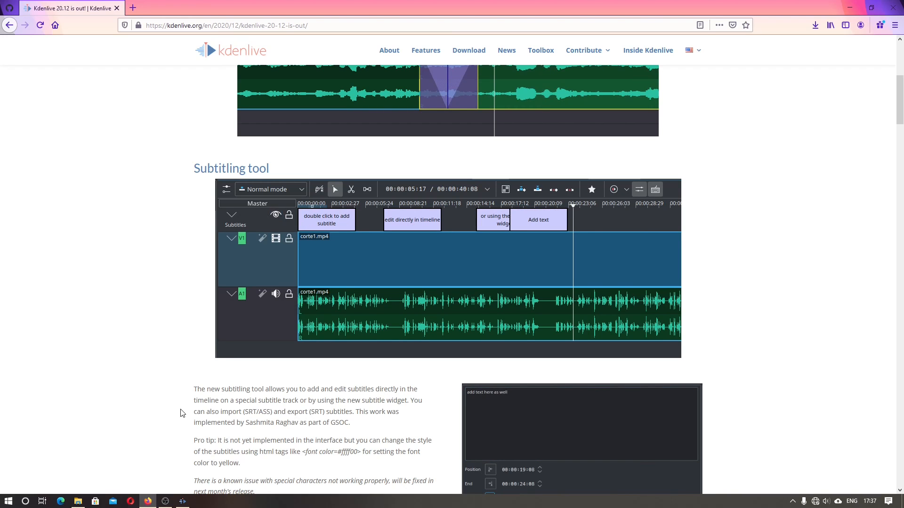
# Look through the Kdenlive 20.12 release notes, covering the same track transitions, subtitling tool, effects and usability sections
pyautogui.scroll(6, 174, 375)
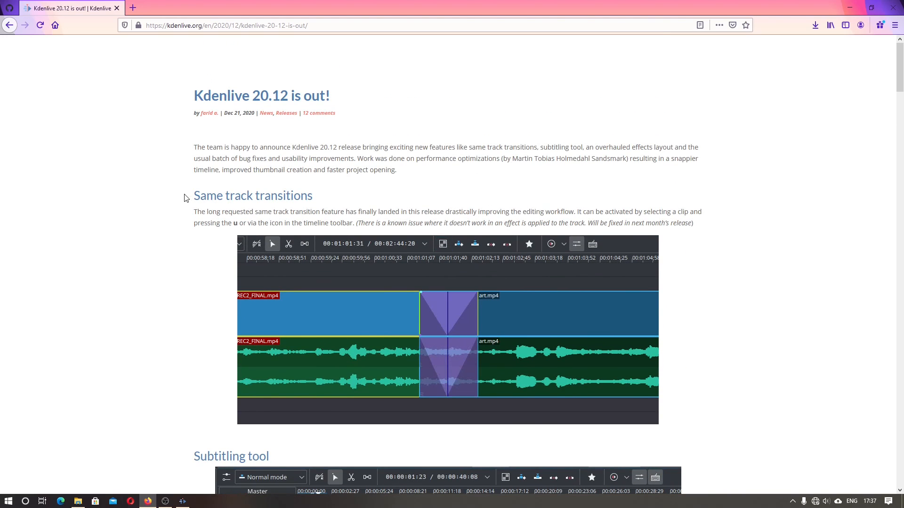
pyautogui.moveTo(192, 147); pyautogui.dragTo(306, 197)
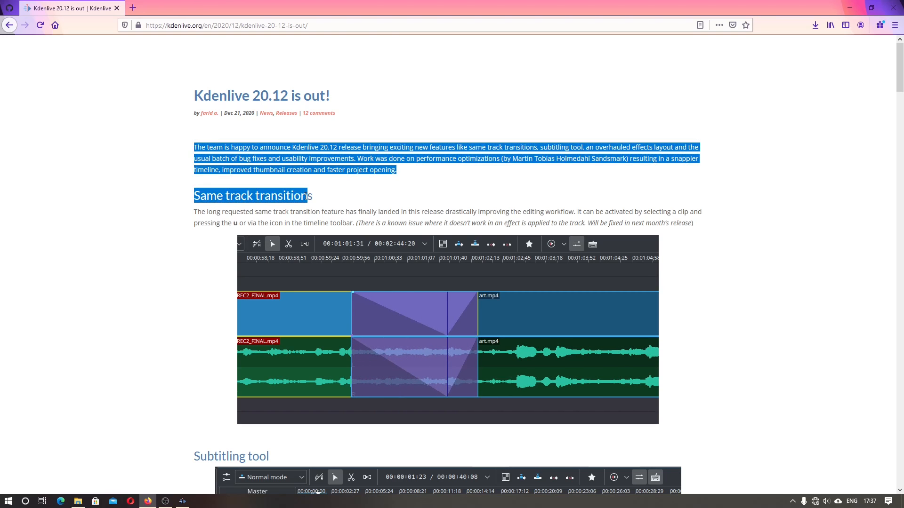
pyautogui.click(228, 313)
pyautogui.scroll(-12, 225, 312)
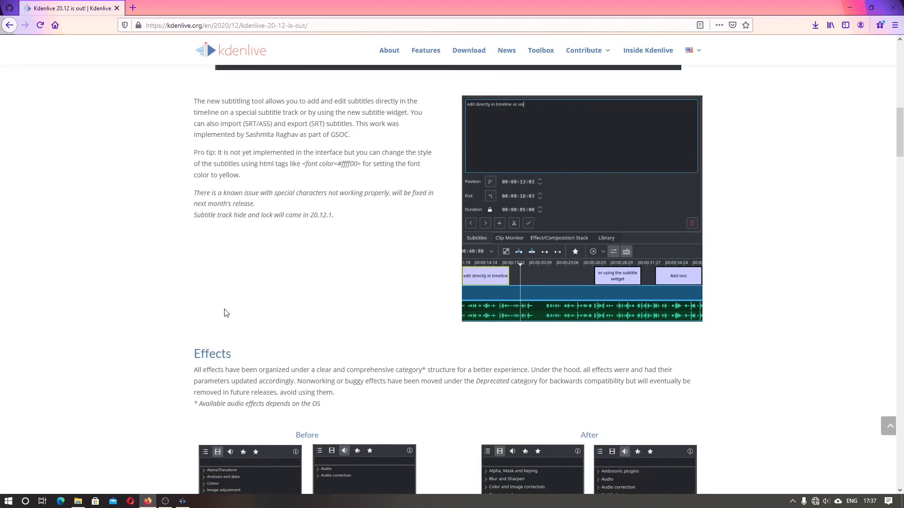
pyautogui.scroll(-3, 226, 310)
pyautogui.moveTo(194, 222); pyautogui.dragTo(250, 213)
pyautogui.scroll(-3, 287, 373)
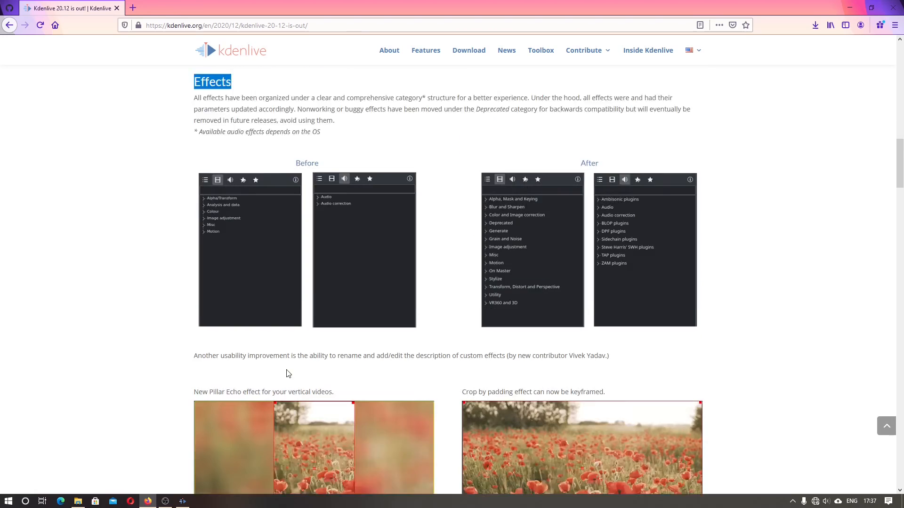
pyautogui.scroll(-10, 286, 369)
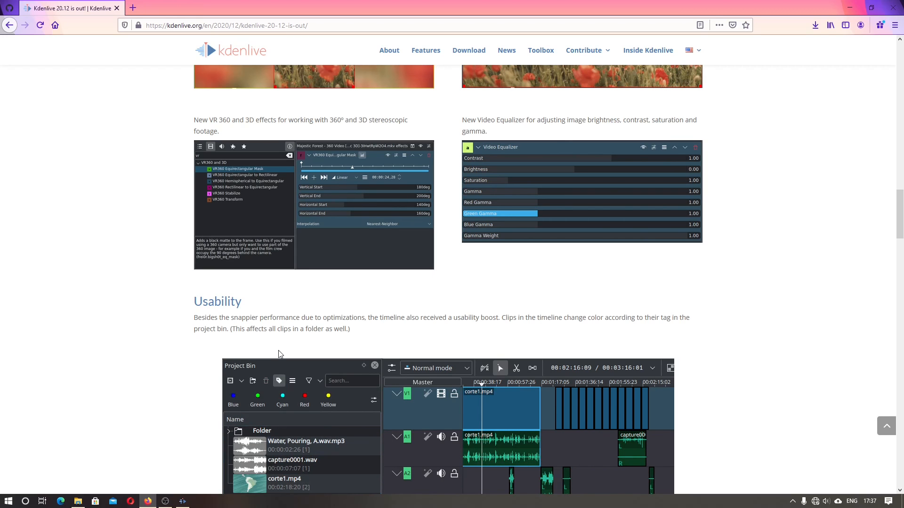
# Read the subtitling tool section, highlighting the passages on subtitle import and export and on styling with HTML tags
pyautogui.scroll(15, 279, 354)
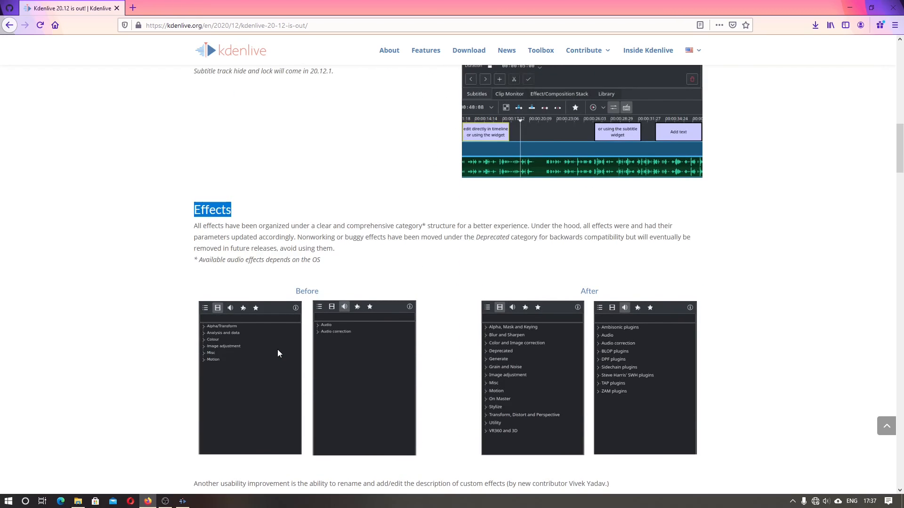
pyautogui.scroll(10, 277, 350)
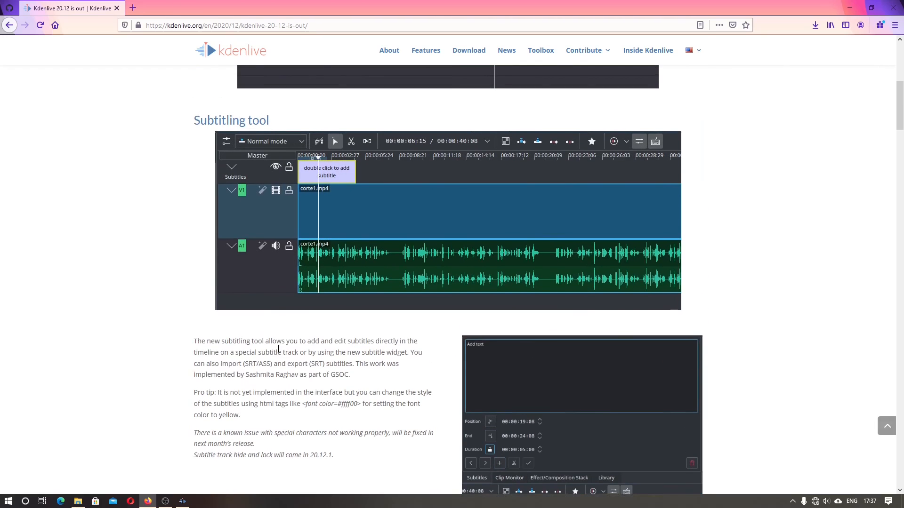
pyautogui.scroll(-1, 278, 349)
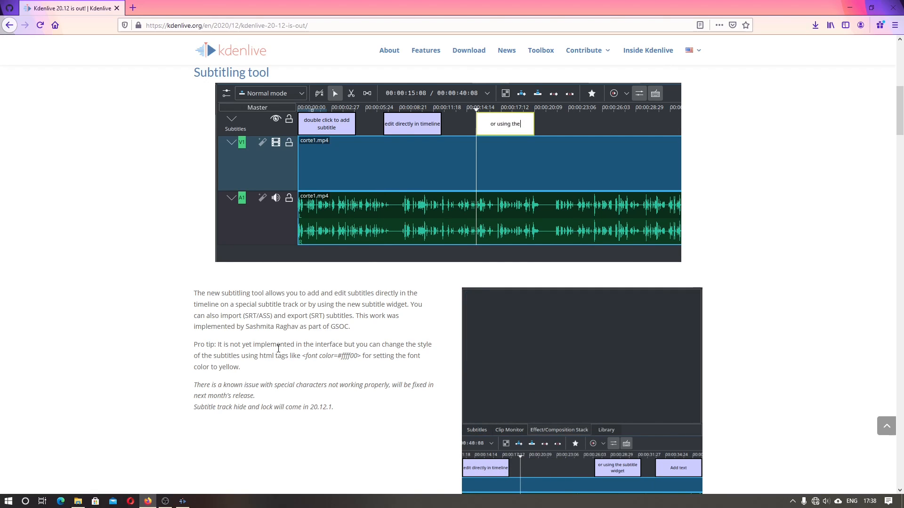
pyautogui.moveTo(192, 292); pyautogui.dragTo(249, 305)
pyautogui.moveTo(309, 304); pyautogui.dragTo(270, 316)
pyautogui.moveTo(274, 316); pyautogui.dragTo(347, 317)
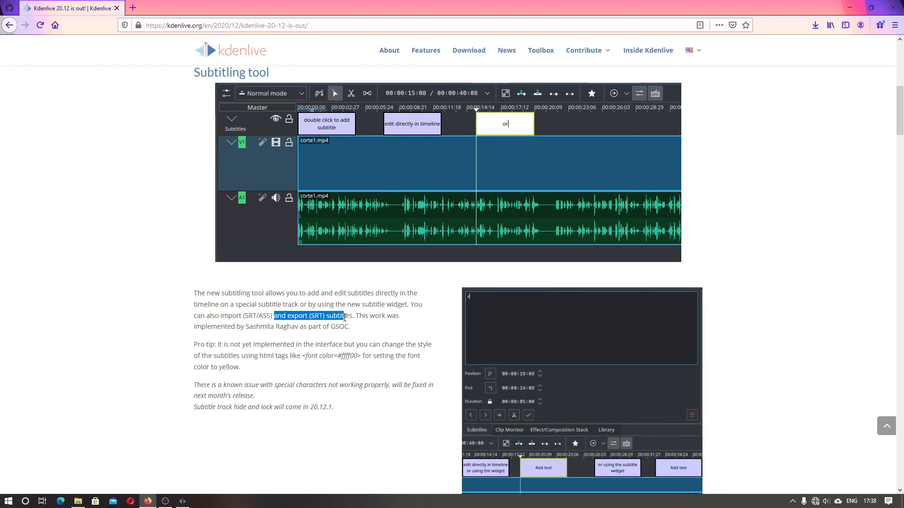
pyautogui.click(216, 357)
pyautogui.moveTo(216, 357); pyautogui.dragTo(363, 355)
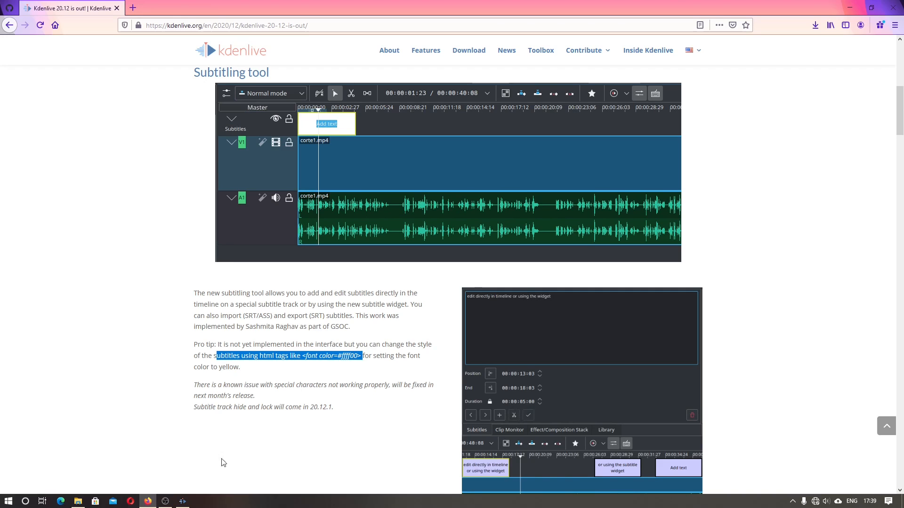
# Switch to Kdenlive and check the installed version in its About information
pyautogui.click(181, 502)
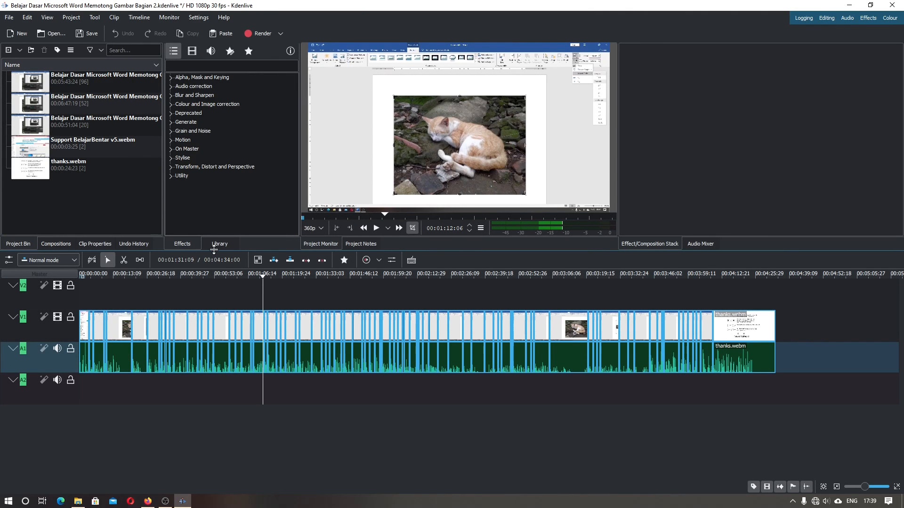
pyautogui.click(224, 17)
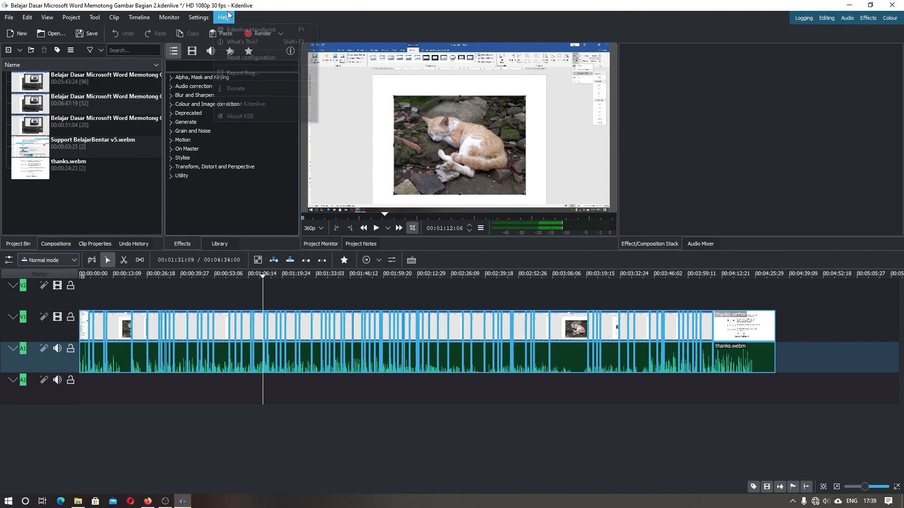
pyautogui.click(262, 104)
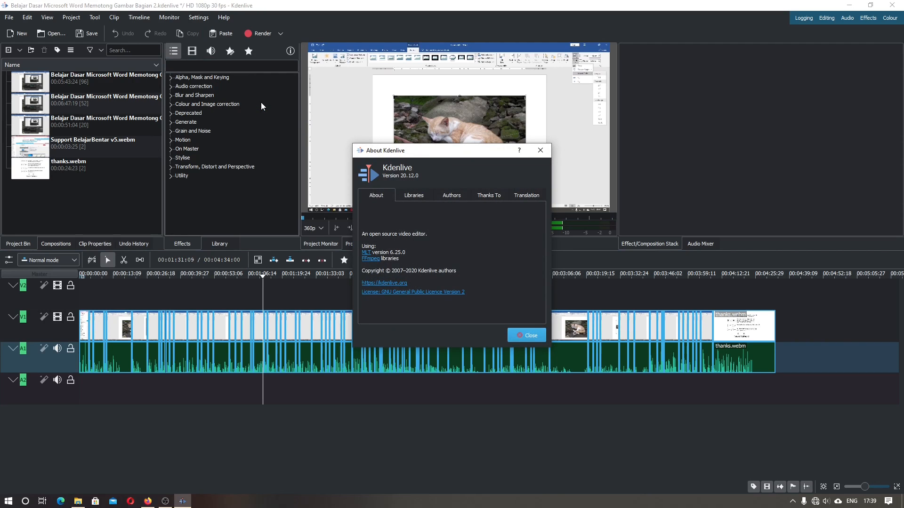
pyautogui.press('Escape')
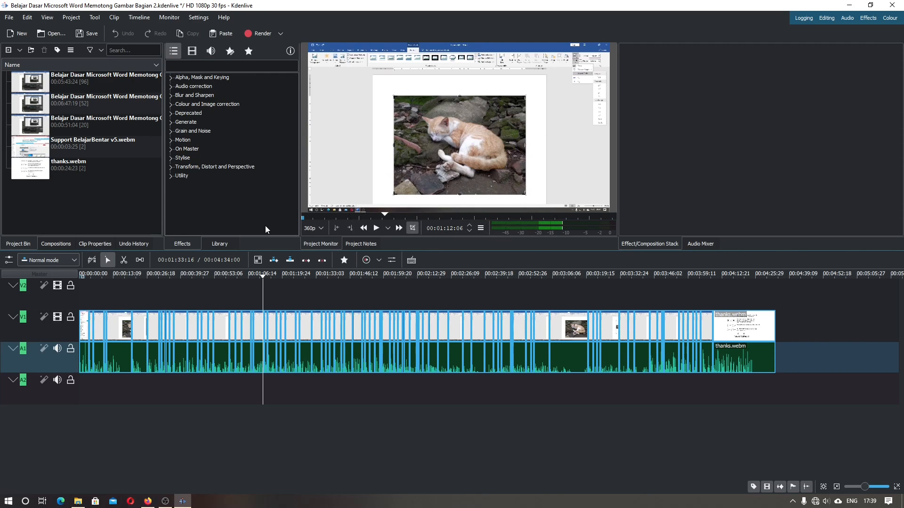
# Enable the Edit Subtitle tool to show the subtitle track, and display the Subtitles widget
pyautogui.click(79, 18)
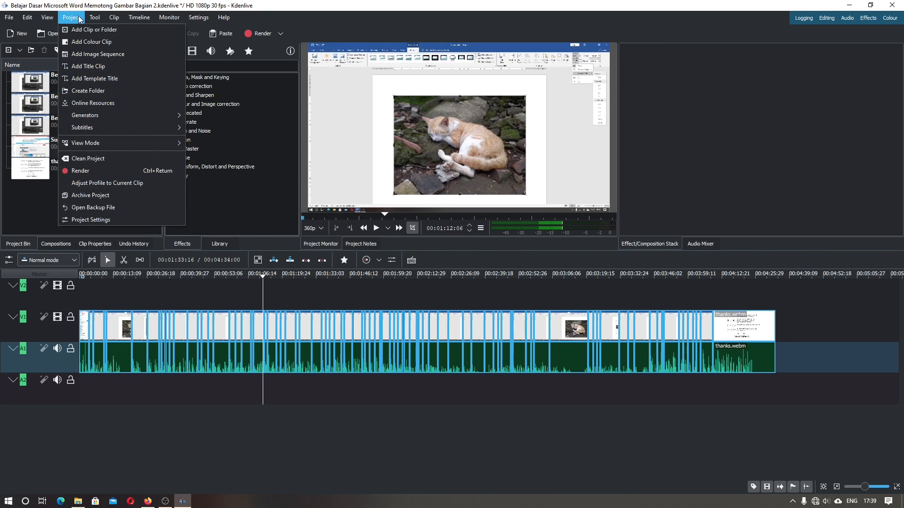
pyautogui.moveTo(99, 129)
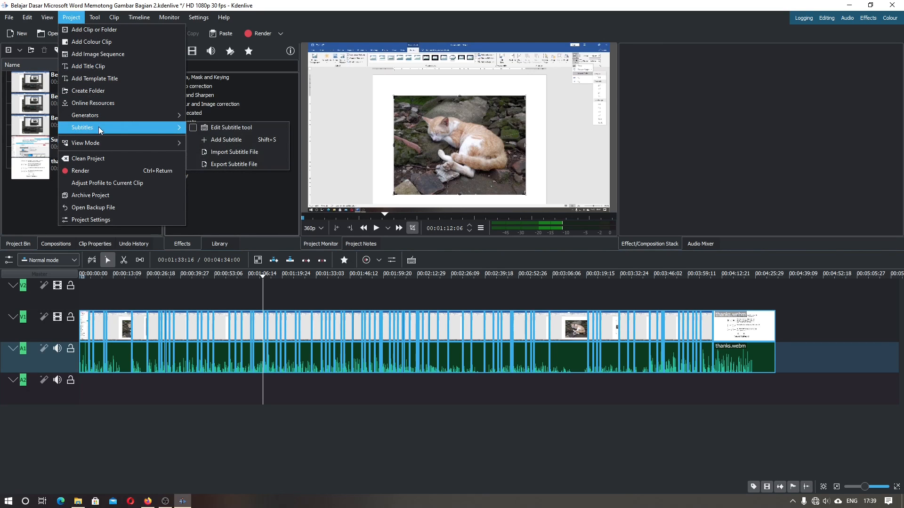
pyautogui.click(234, 130)
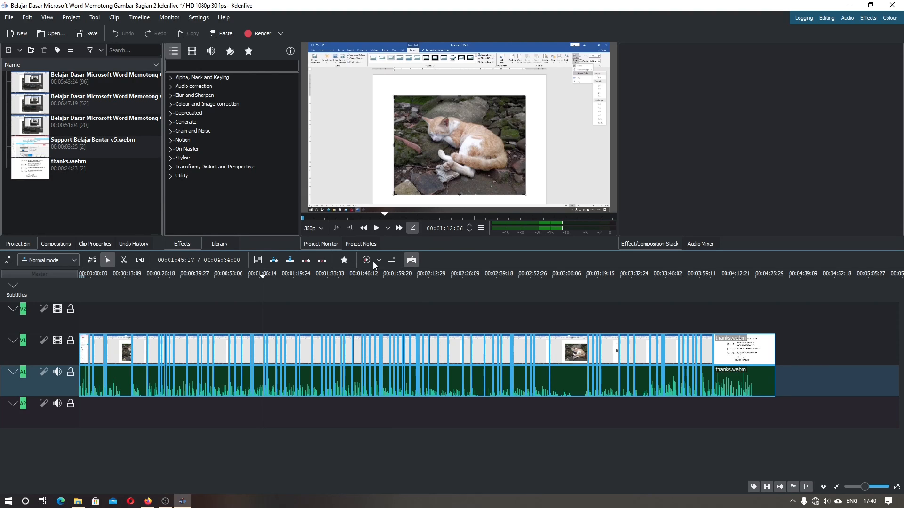
pyautogui.click(412, 261)
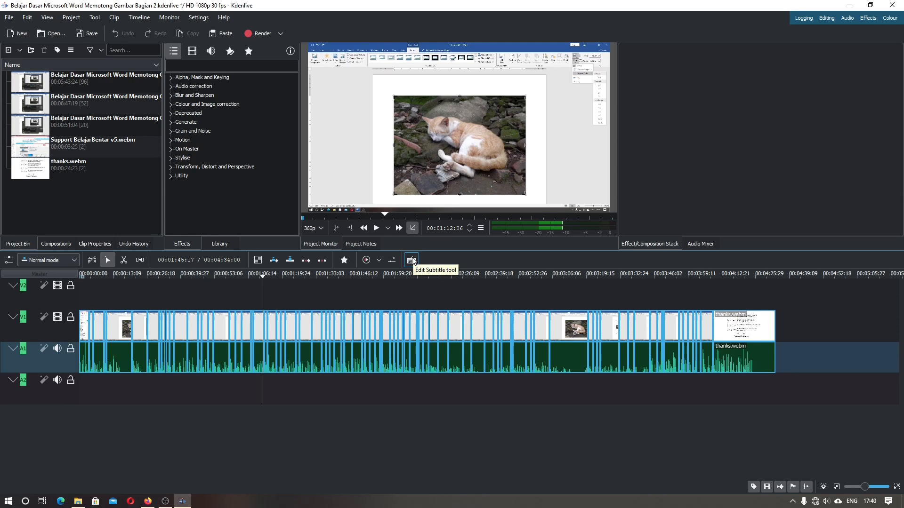
pyautogui.click(412, 259)
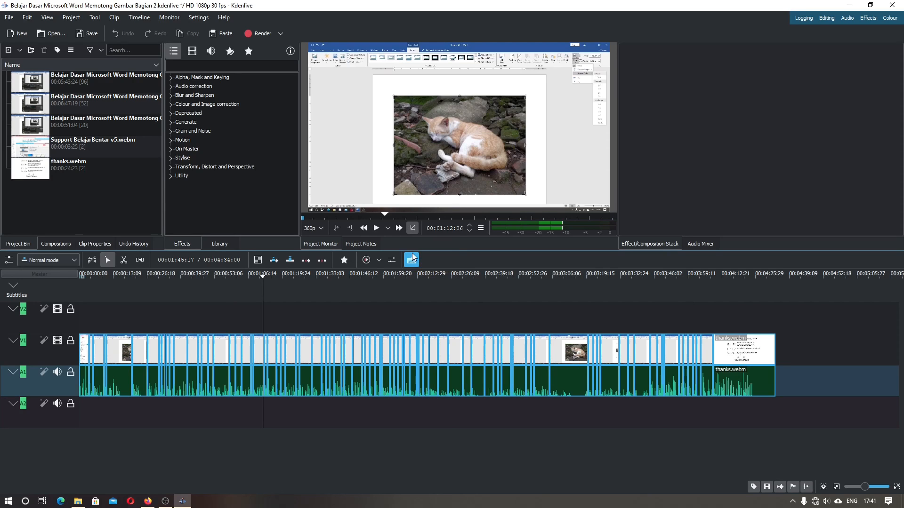
pyautogui.click(45, 18)
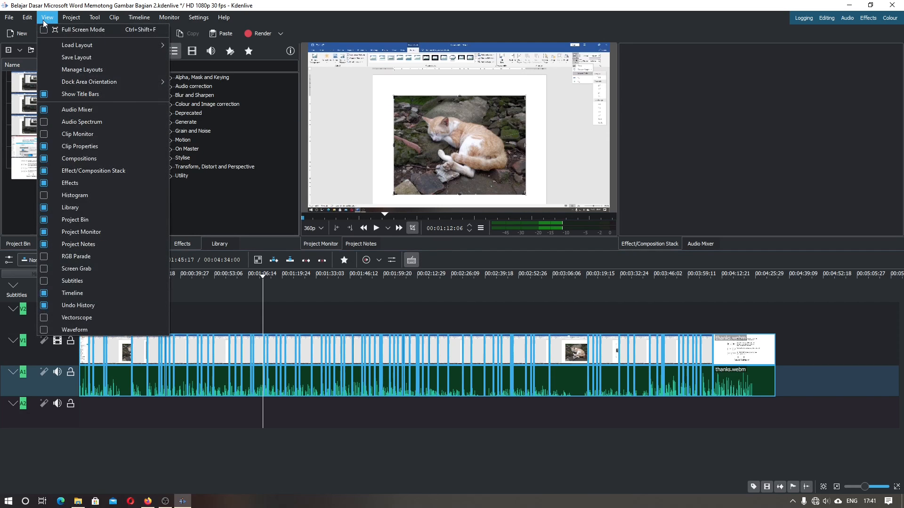
pyautogui.click(61, 281)
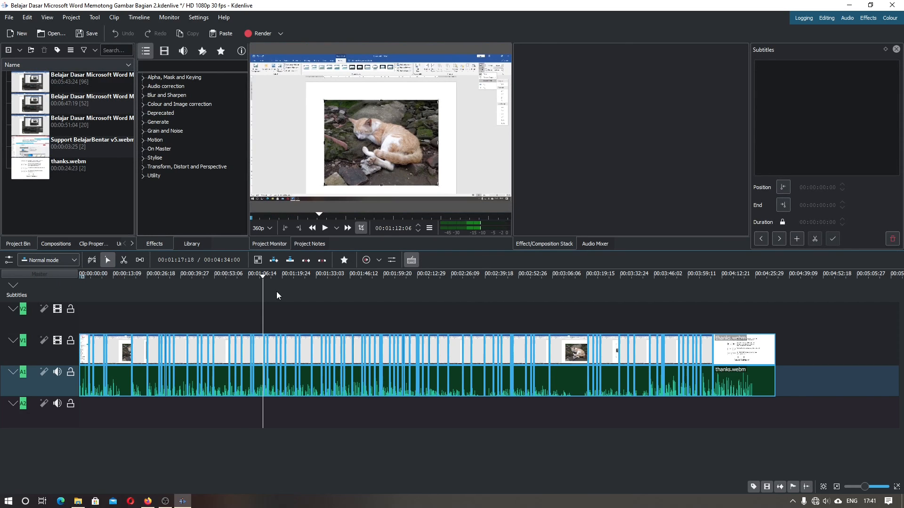
# Add a subtitle at the playhead and set its text to "jfdlal kjlsdafk" in the subtitle widget
pyautogui.click(794, 240)
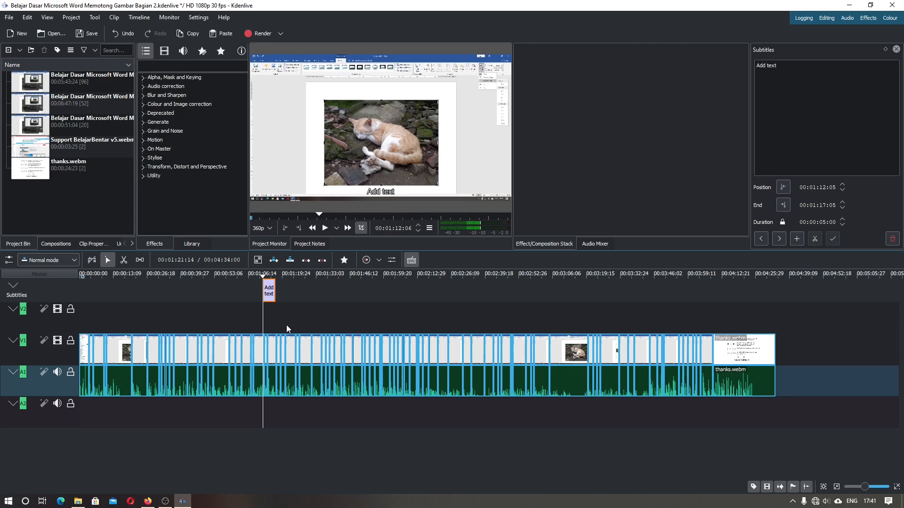
pyautogui.scroll(3, 283, 315)
pyautogui.click(837, 83)
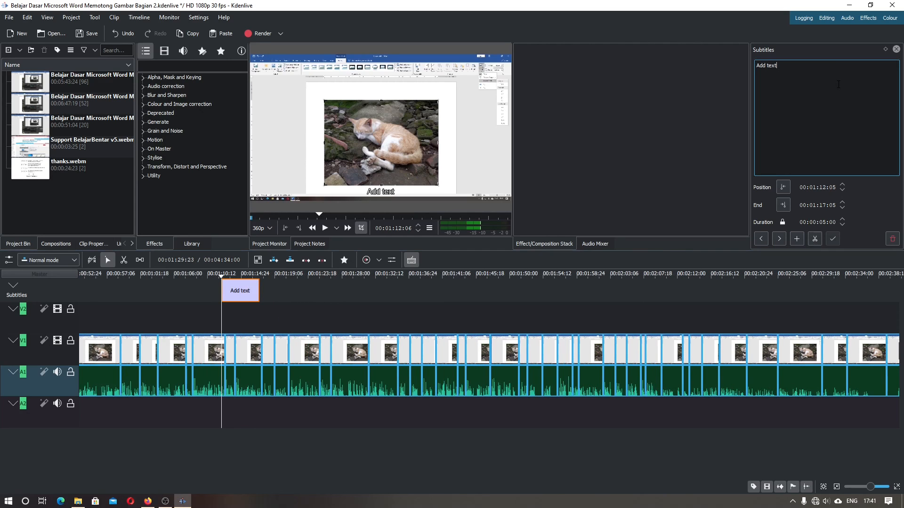
pyautogui.hotkey('ctrl', 'a')
pyautogui.write('jfdlal kjlsdafk')
pyautogui.click(832, 238)
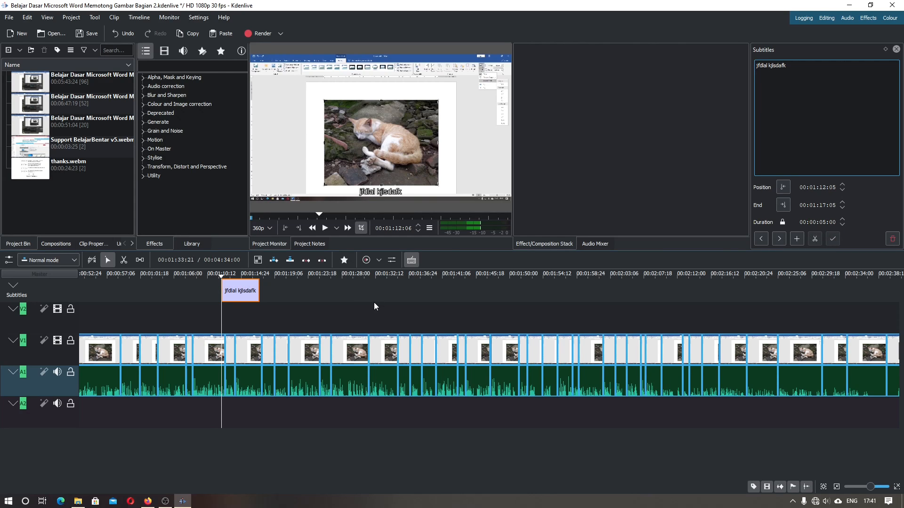
# Change the subtitle's text to "slkfj klsdfj al" directly in the timeline
pyautogui.doubleClick(234, 291)
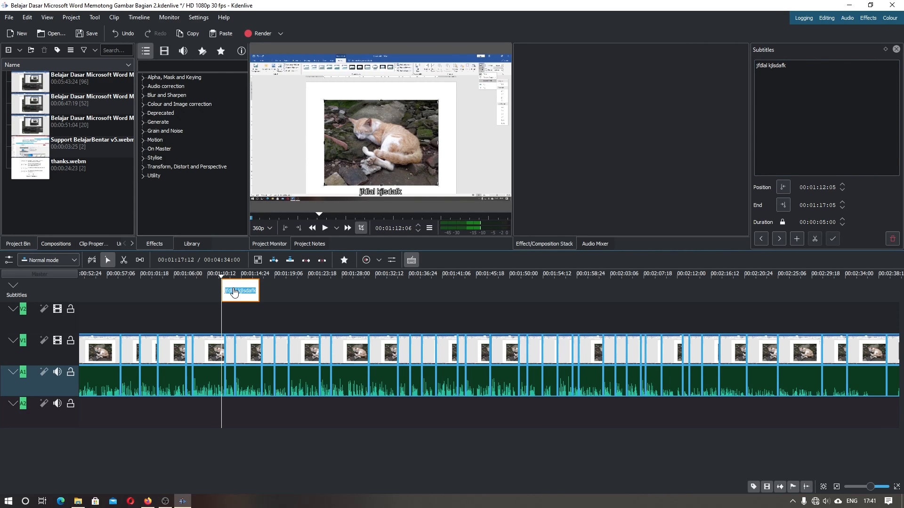
pyautogui.write('slkfjklsdfj al')
pyautogui.press('Return')
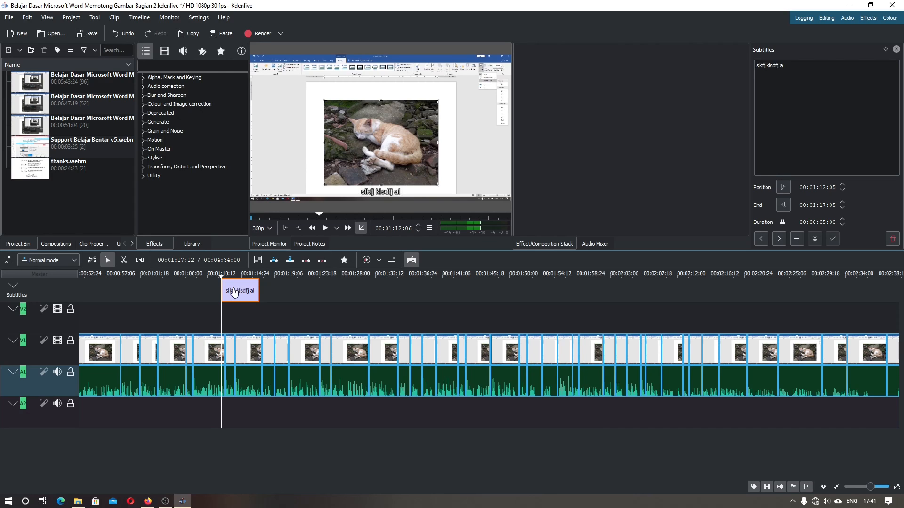
# Add two more subtitles with default text on the subtitle track, at about 00:01:19 and at 00:01:26:01
pyautogui.click(224, 311)
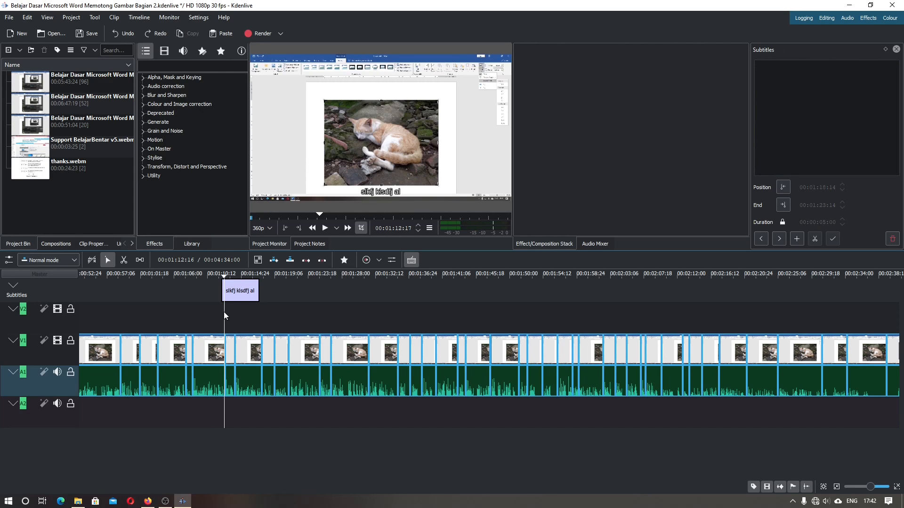
pyautogui.doubleClick(275, 295)
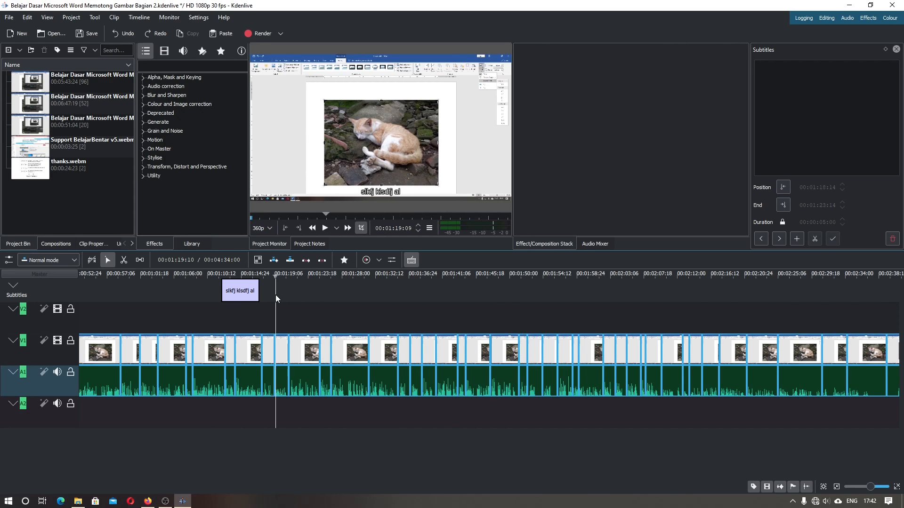
pyautogui.click(327, 304)
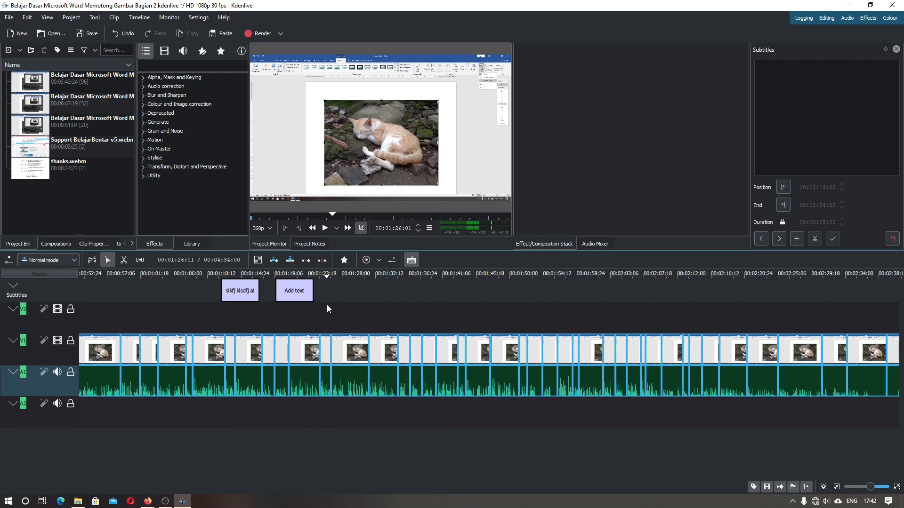
pyautogui.hotkey('alt', 's')
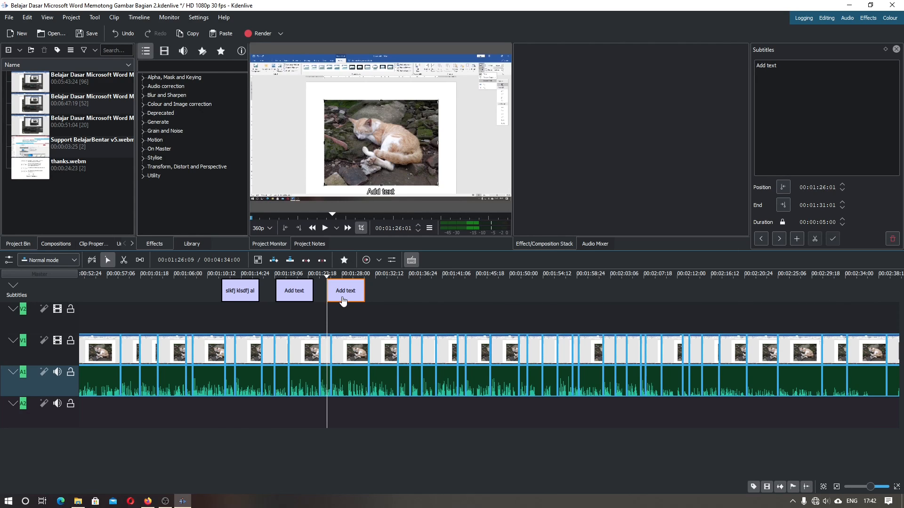
# Delete all three test subtitles from the subtitle track
pyautogui.press('Delete')
pyautogui.click(294, 291)
pyautogui.press('Delete')
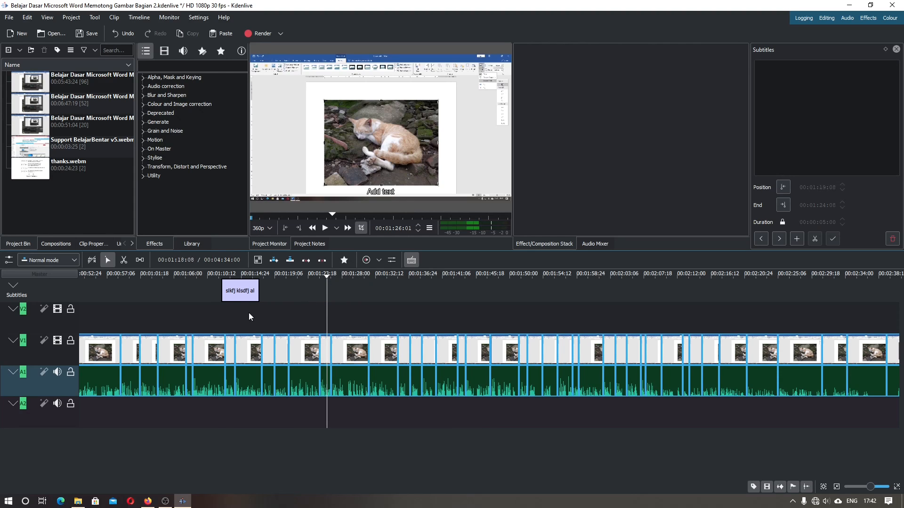
pyautogui.click(236, 291)
pyautogui.press('Delete')
# Import the subtitle file "Belajar Dasar Microsoft Word Memotong Gambar.srt" from the Videos/title folder into the project
pyautogui.click(72, 19)
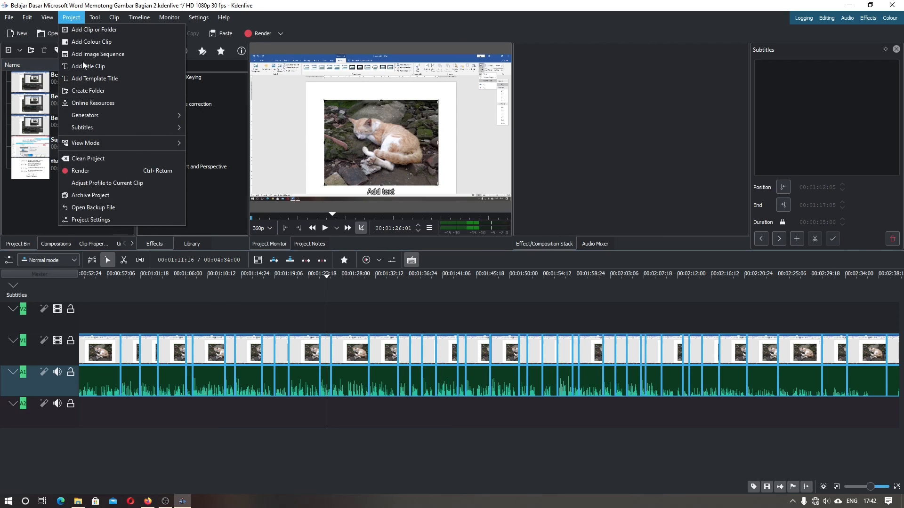
pyautogui.moveTo(101, 129)
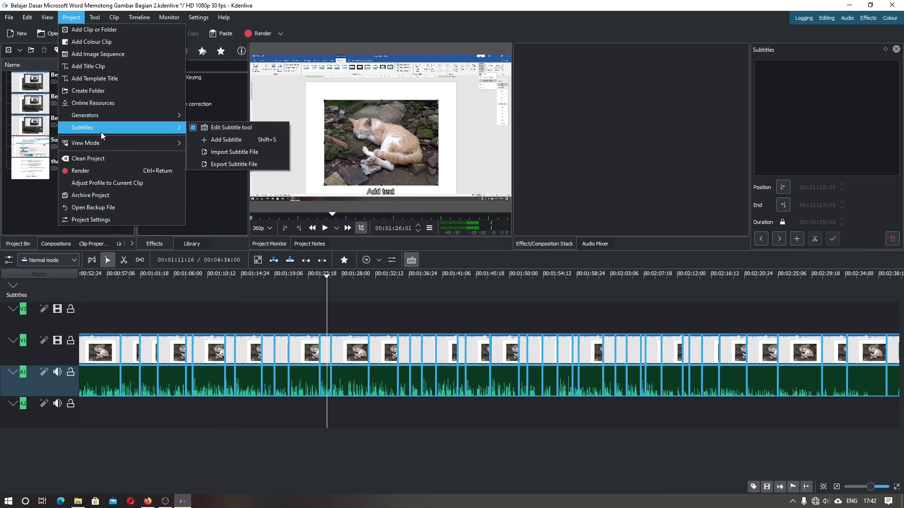
pyautogui.click(228, 151)
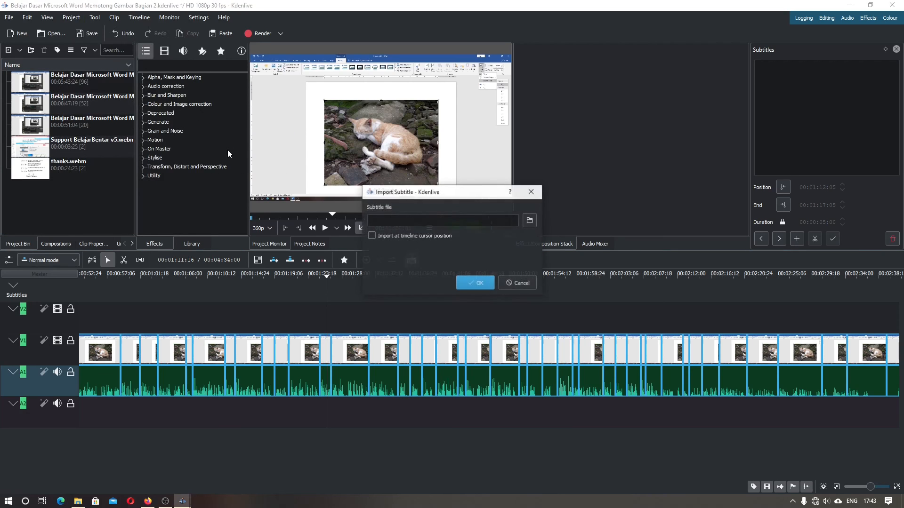
pyautogui.click(529, 221)
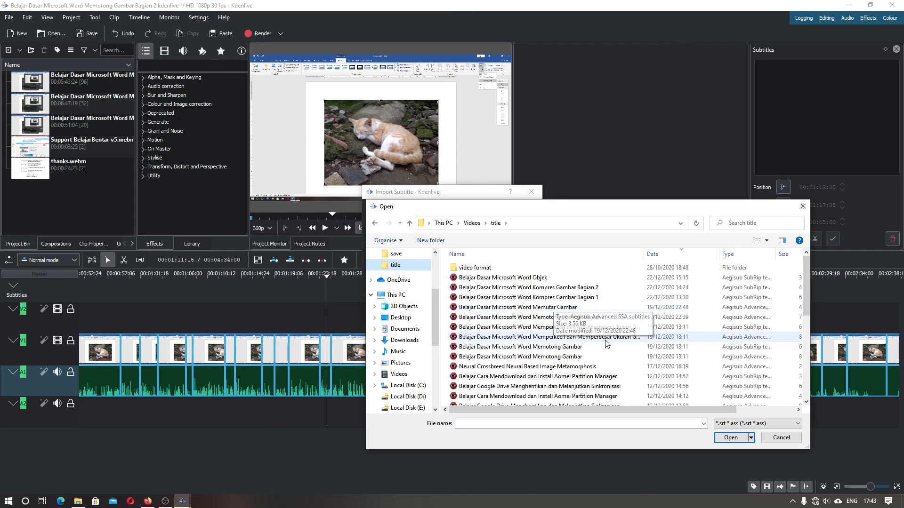
pyautogui.doubleClick(600, 350)
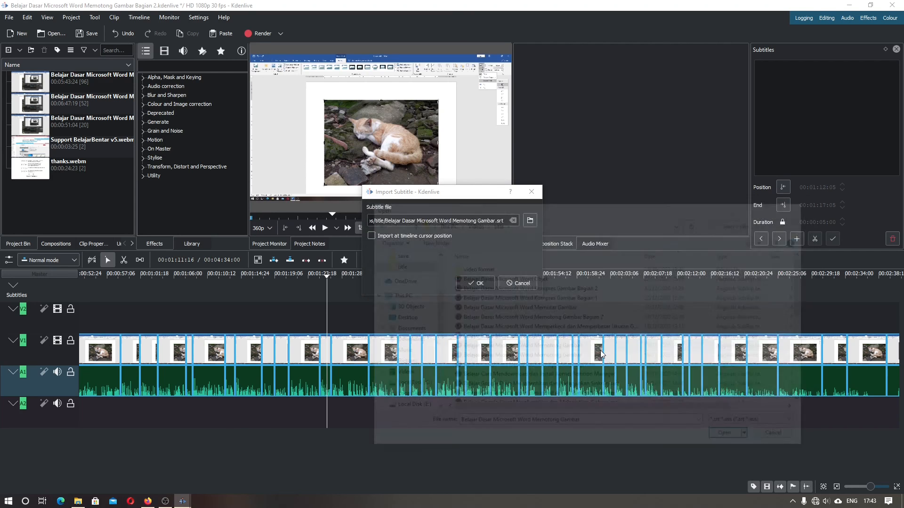
pyautogui.click(471, 286)
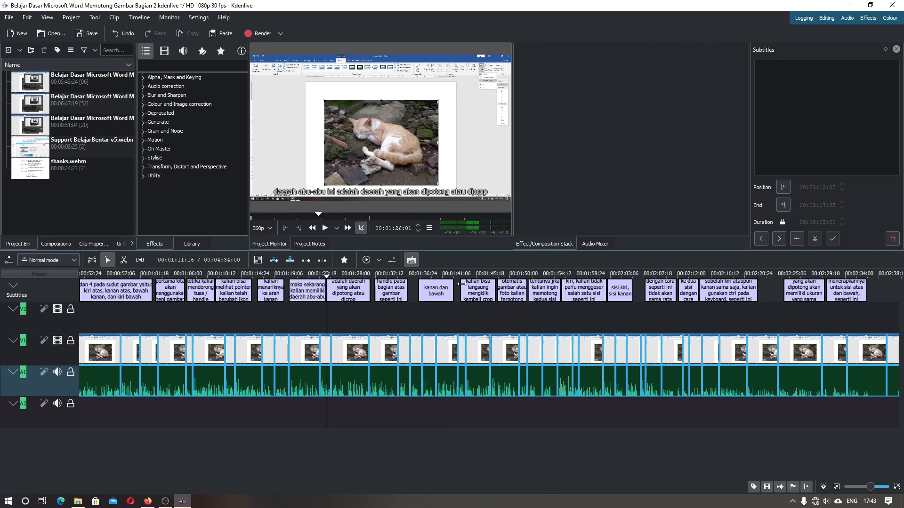
# Start exporting the project's subtitles to a file and check which file types the export offers
pyautogui.click(73, 18)
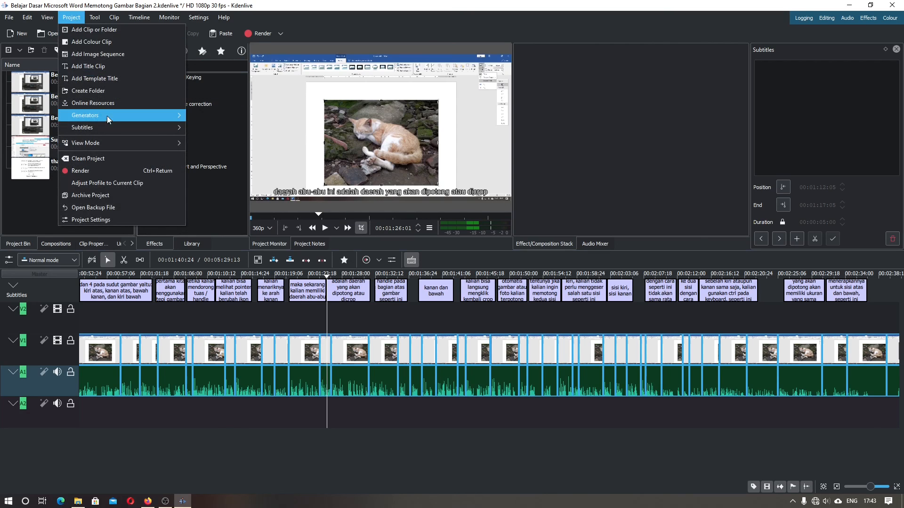
pyautogui.moveTo(109, 125)
pyautogui.click(243, 165)
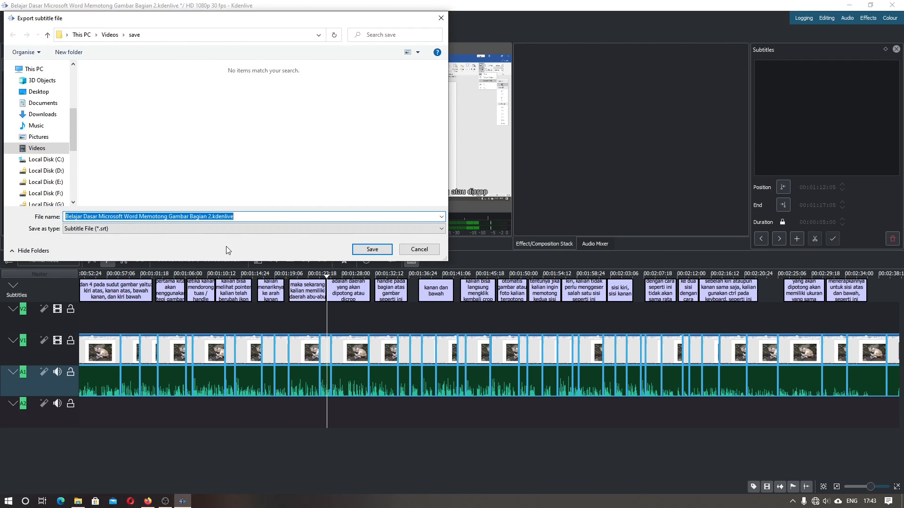
pyautogui.click(233, 230)
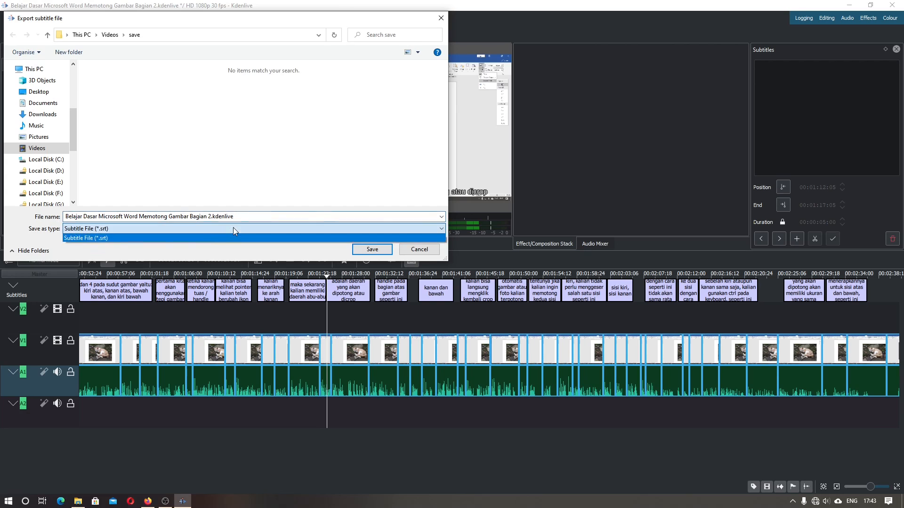
pyautogui.click(234, 229)
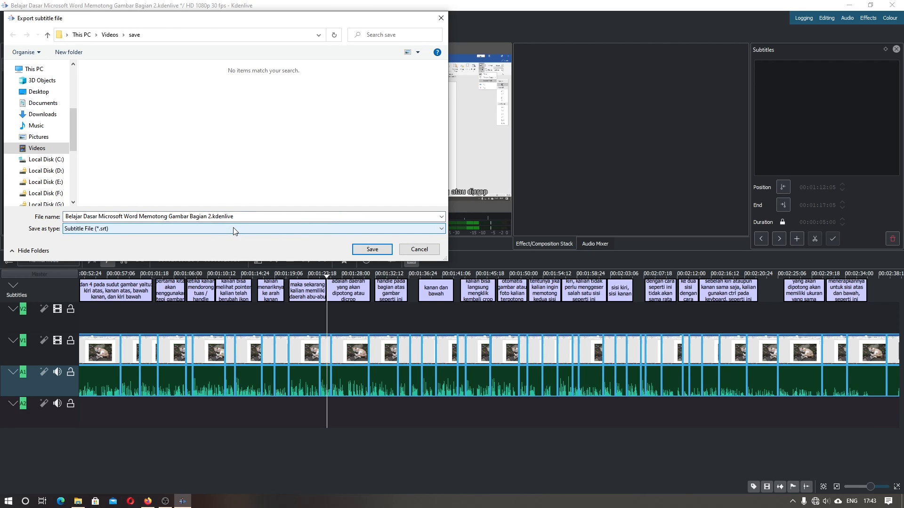